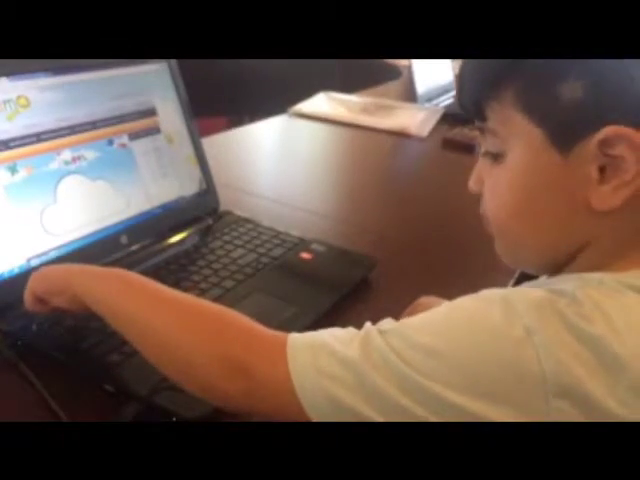
pyautogui.write('132')
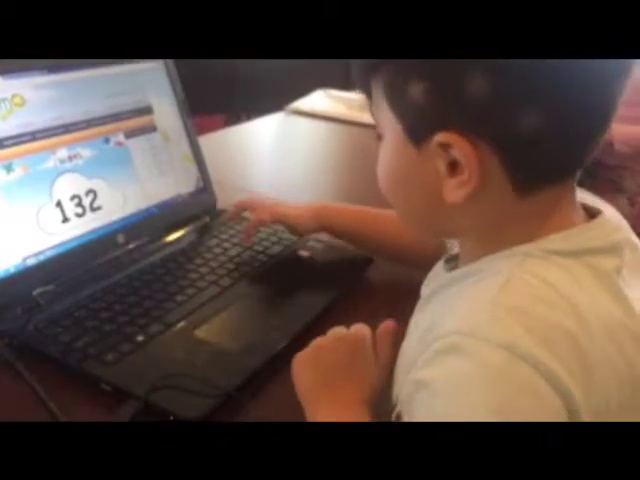
pyautogui.press('BackSpace')
pyautogui.press('Return')
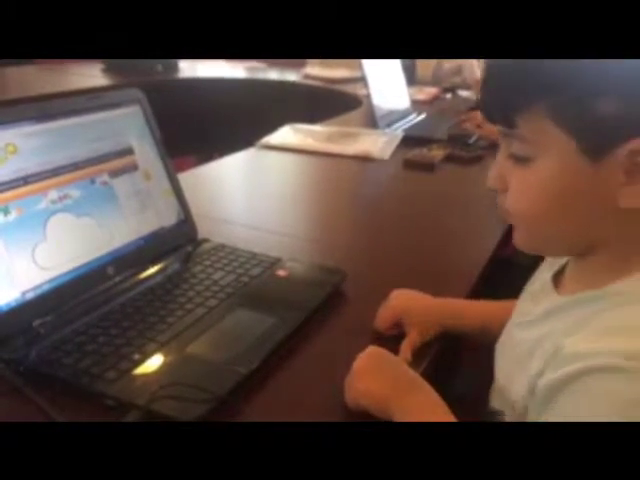
pyautogui.write('33')
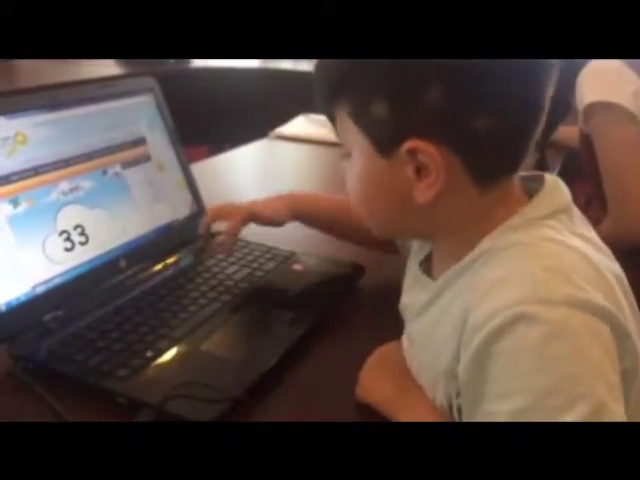